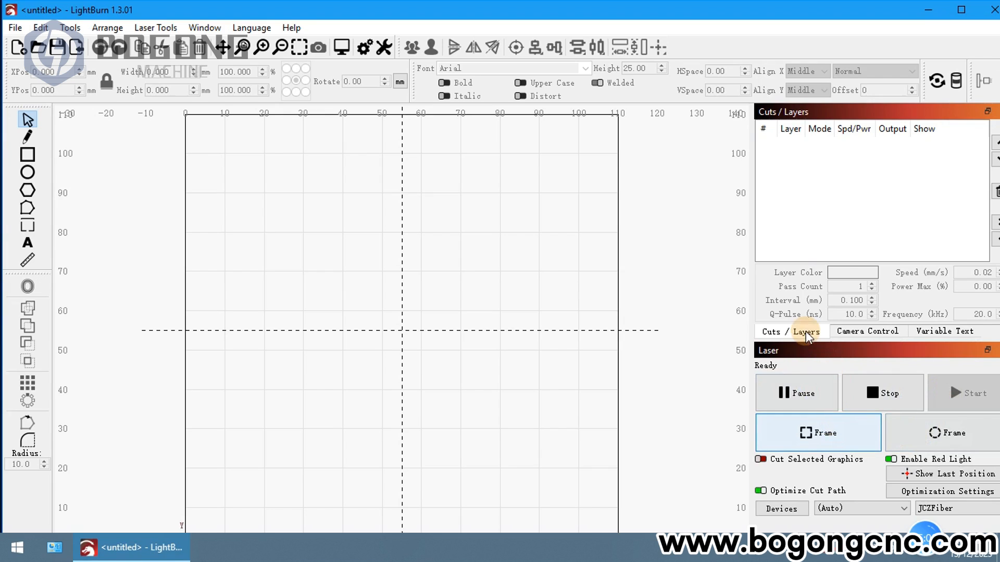
# Add the text "Bogong" in Arial at 25 mm height near the centre of the work area.
pyautogui.click(28, 243)
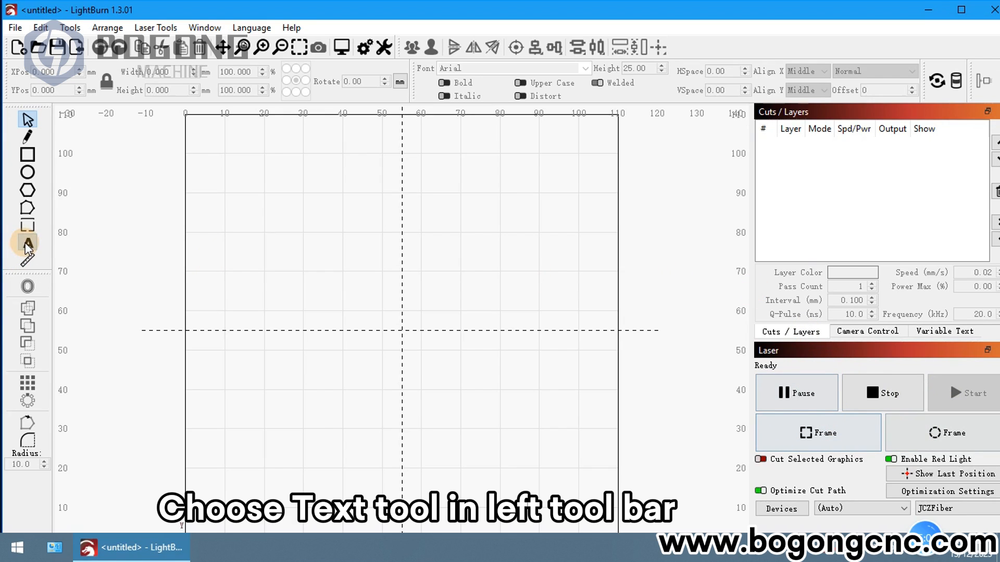
pyautogui.click(385, 328)
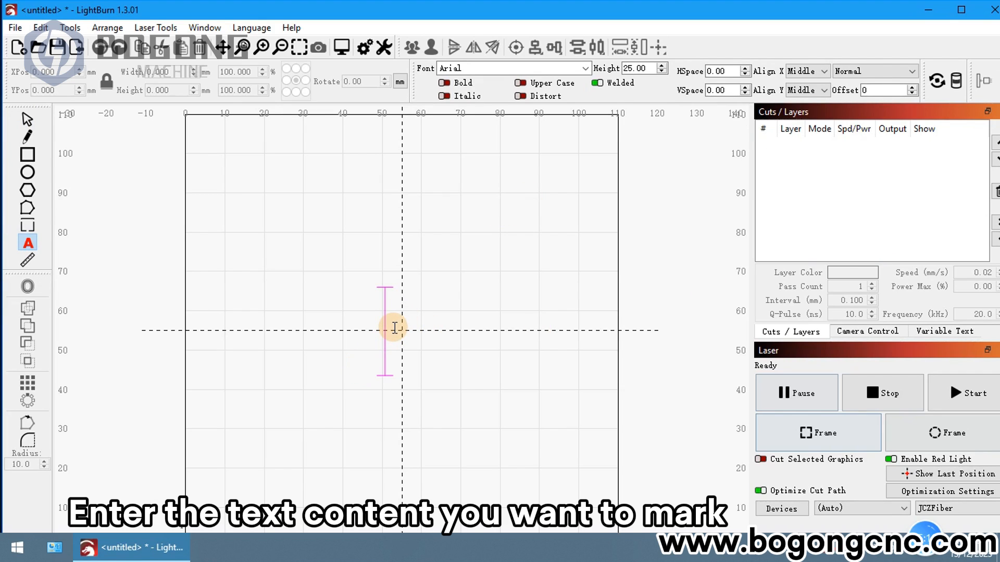
pyautogui.write('Bogong')
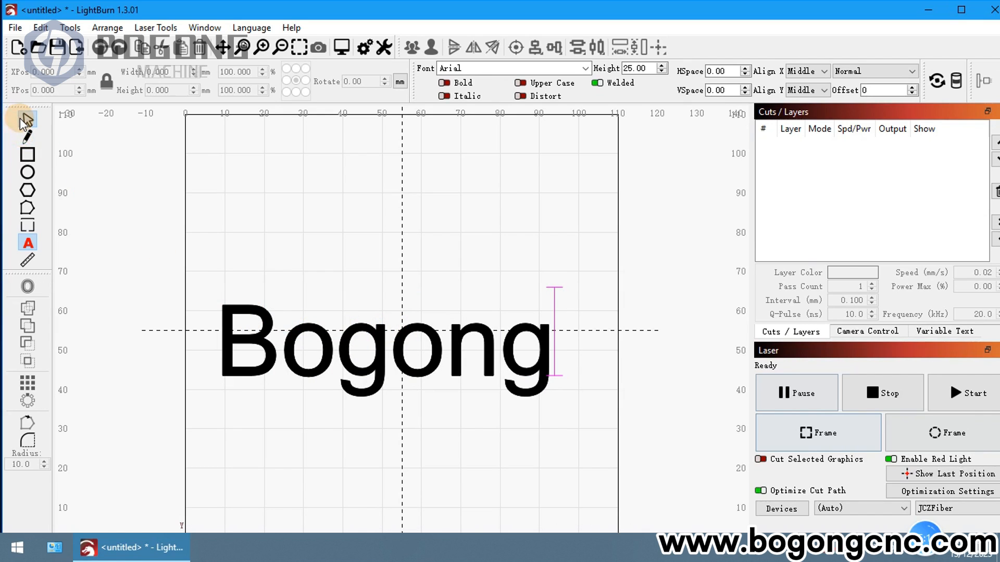
pyautogui.click(19, 118)
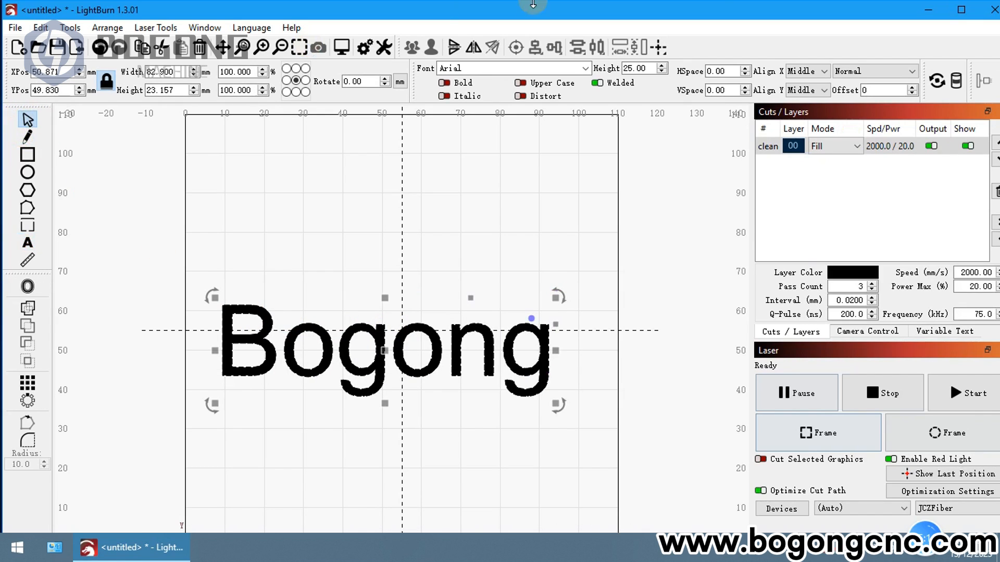
# Move the Bogong text to the page centre and scale it proportionally to a width of about 20 mm.
pyautogui.click(661, 52)
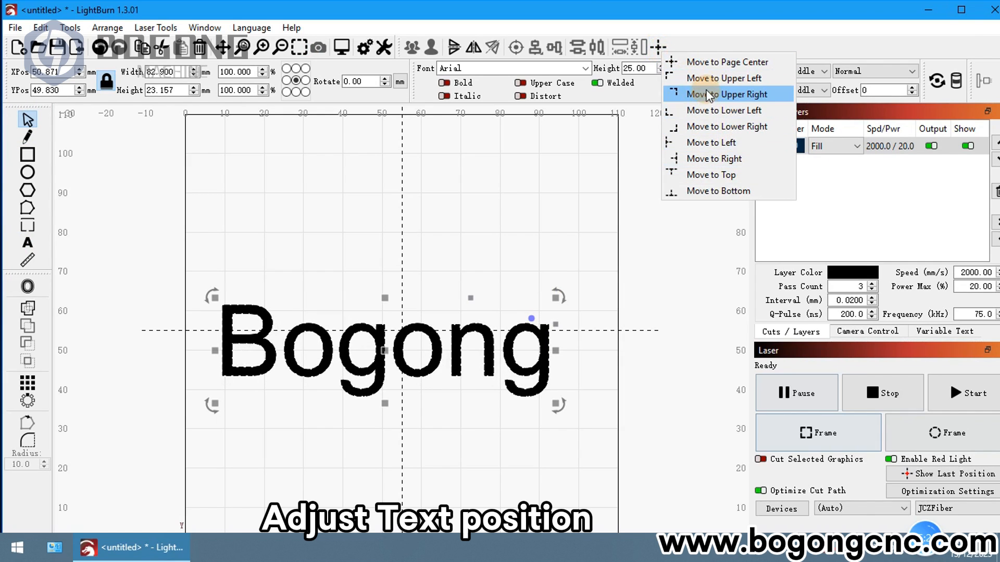
pyautogui.click(710, 67)
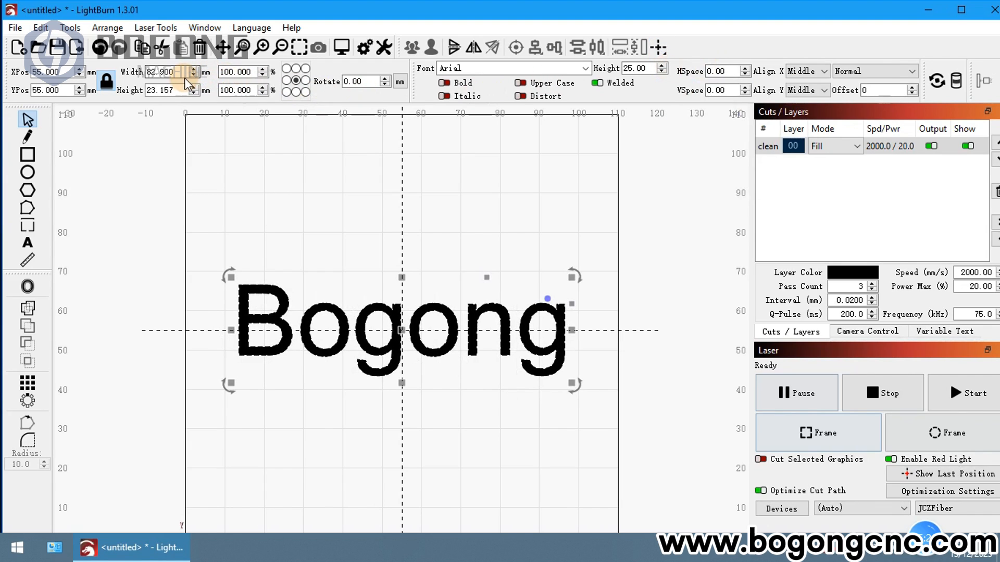
pyautogui.scroll(-2, 186, 74)
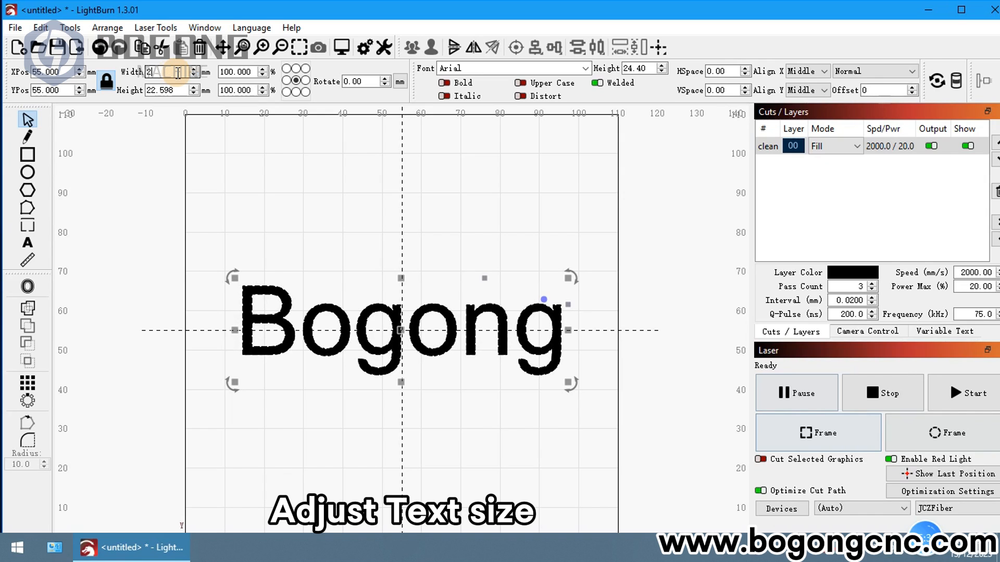
pyautogui.press('XF86MonBrightnessDown')
pyautogui.press('Return')
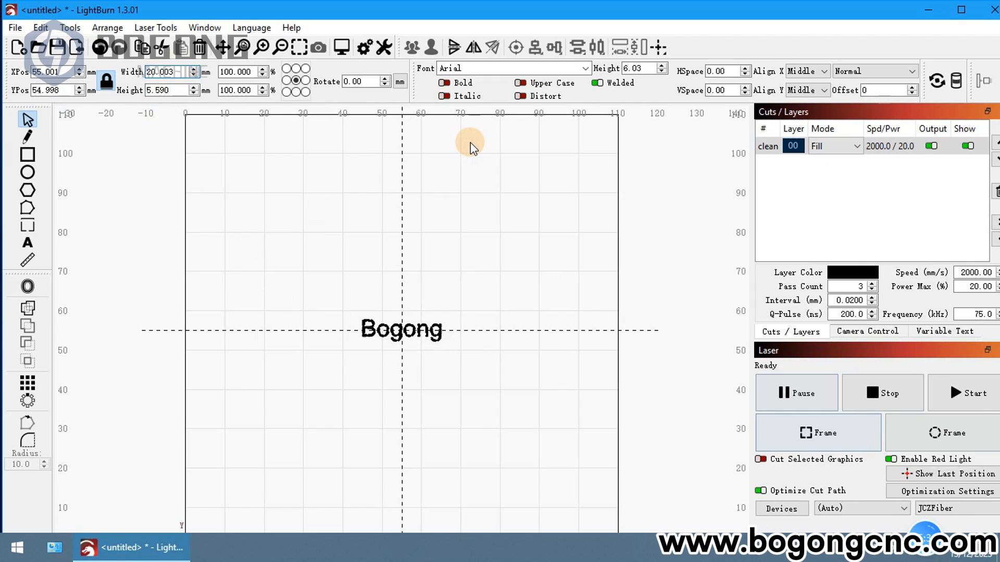
pyautogui.click(472, 148)
pyautogui.click(406, 330)
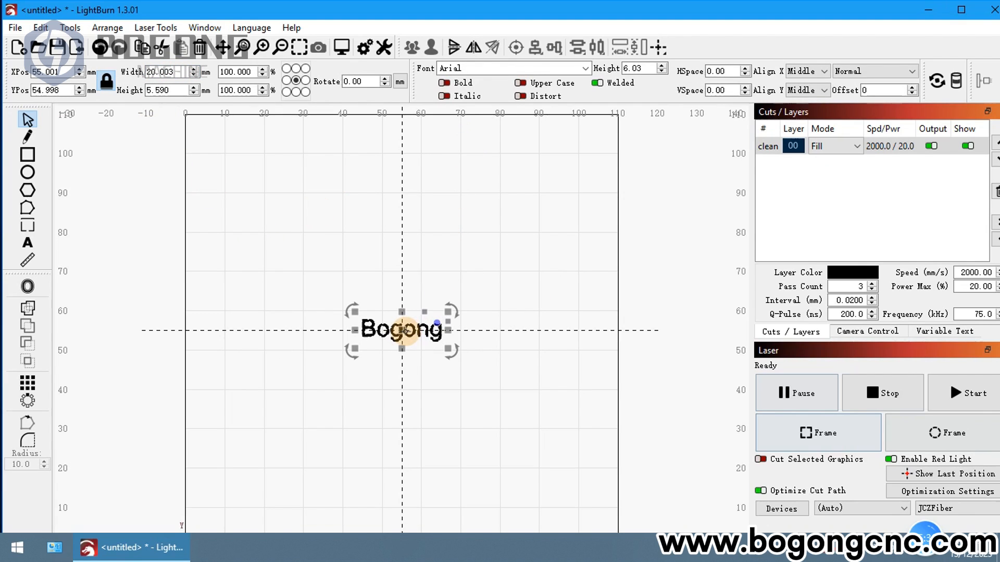
# Compare the Line and Fill modes on the text's layer, finishing with Line.
pyautogui.click(842, 146)
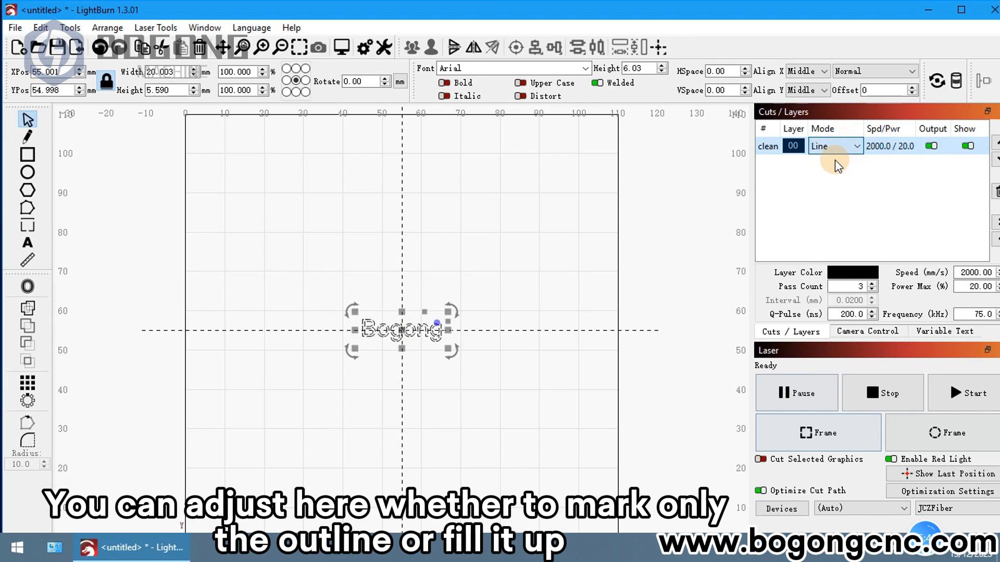
pyautogui.click(841, 149)
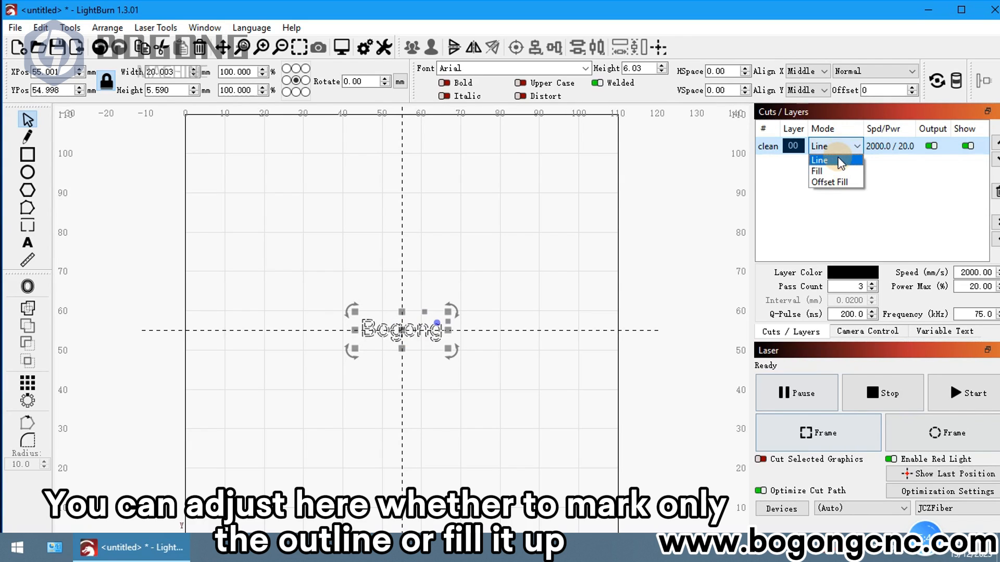
pyautogui.click(834, 172)
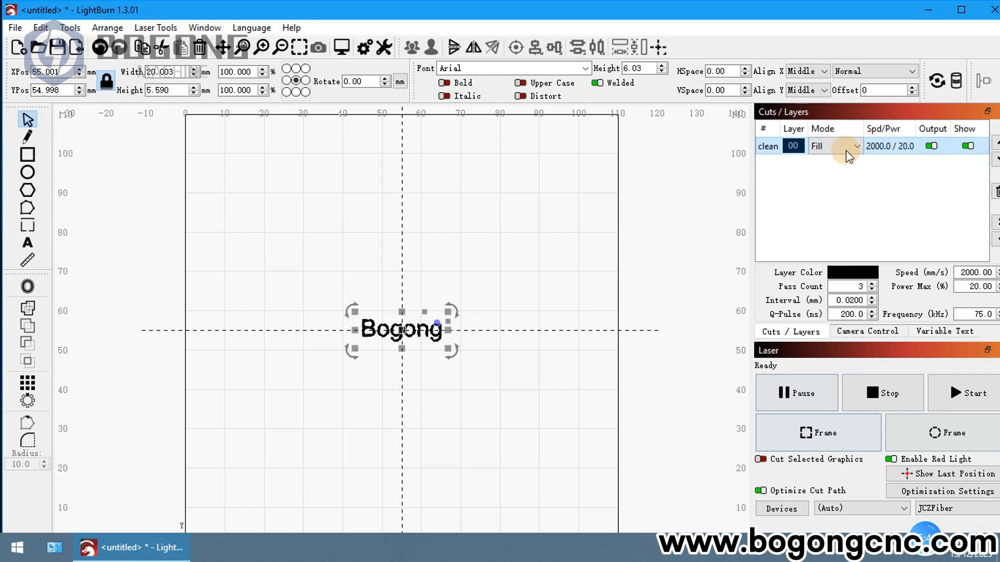
pyautogui.click(845, 150)
pyautogui.click(843, 169)
pyautogui.click(840, 147)
pyautogui.click(838, 157)
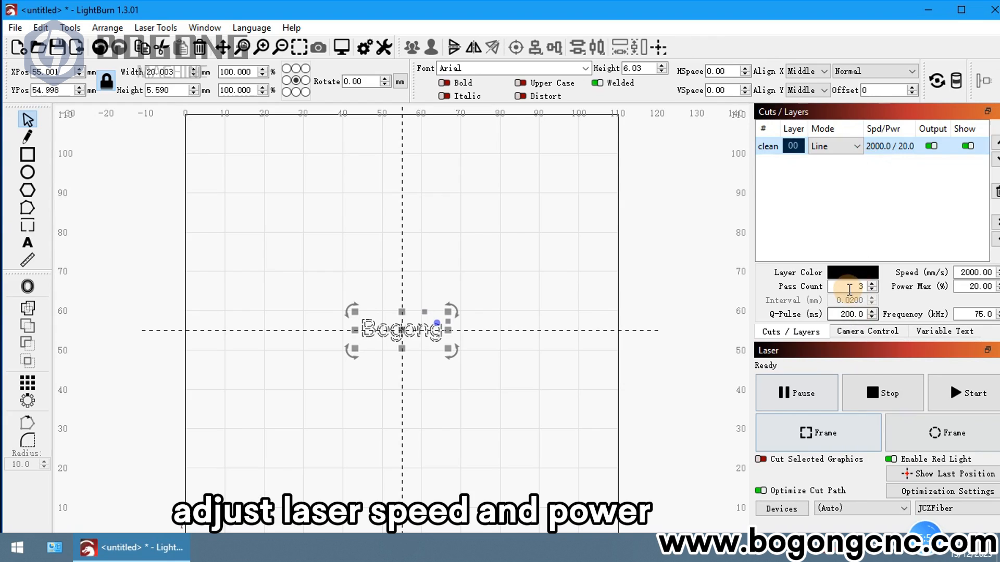
# Set the layer's speed to 1000 mm/s and its maximum power to 40%.
pyautogui.click(993, 272)
pyautogui.click(984, 273)
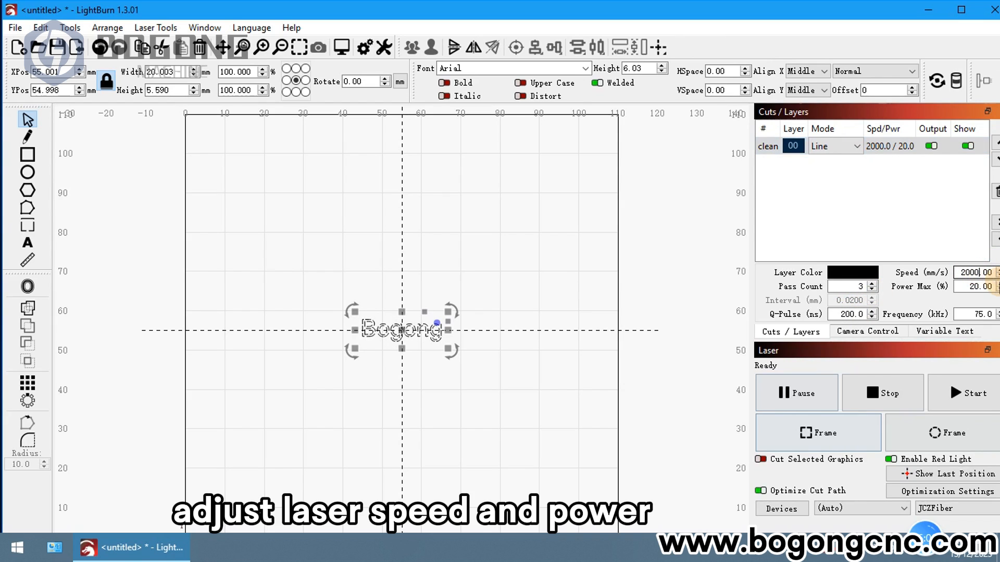
pyautogui.press('BackSpace')
pyautogui.press('BackSpace')
pyautogui.press('BackSpace')
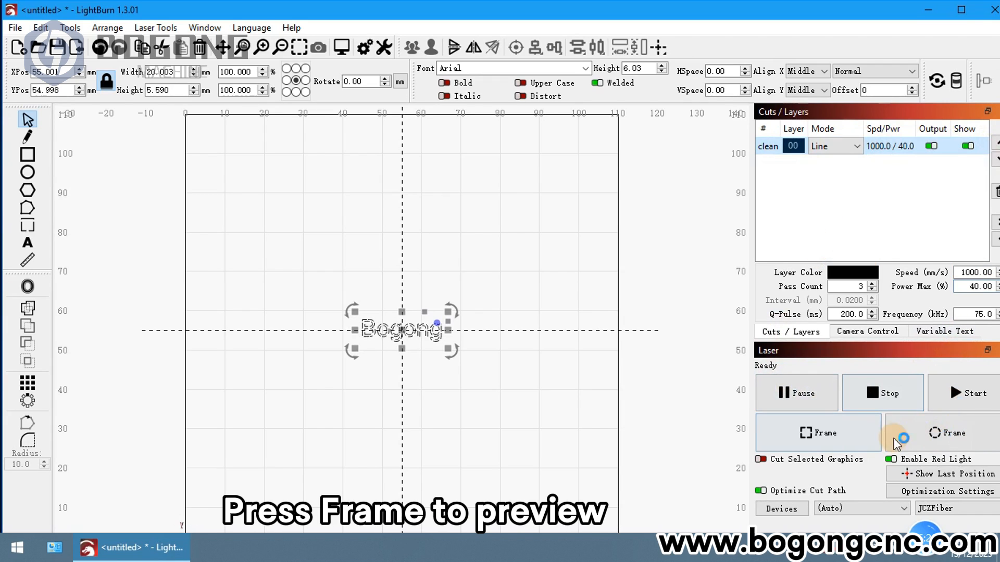
# Frame the bounds of the outlined text, run the marking job, and close the live framing window.
pyautogui.click(826, 436)
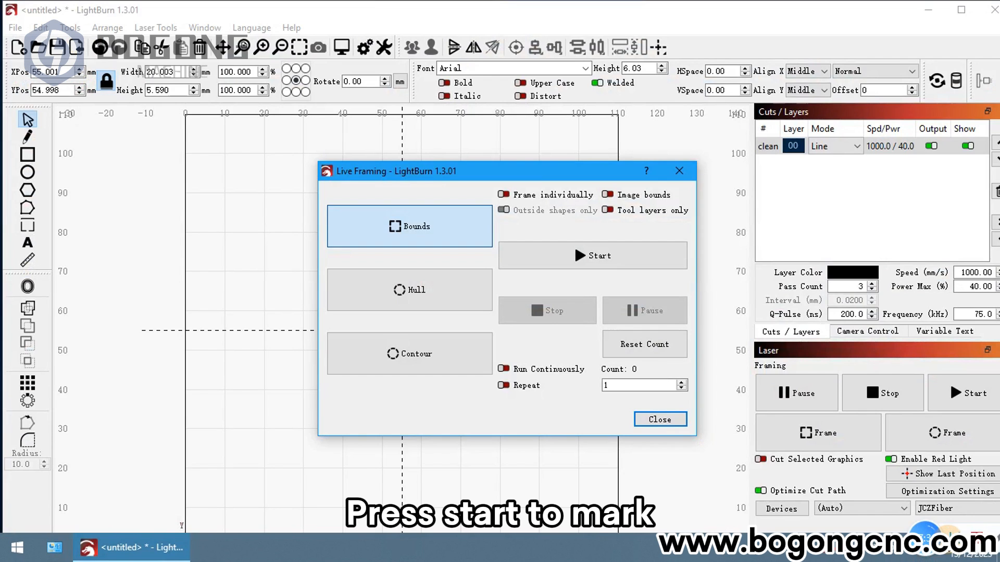
pyautogui.click(592, 255)
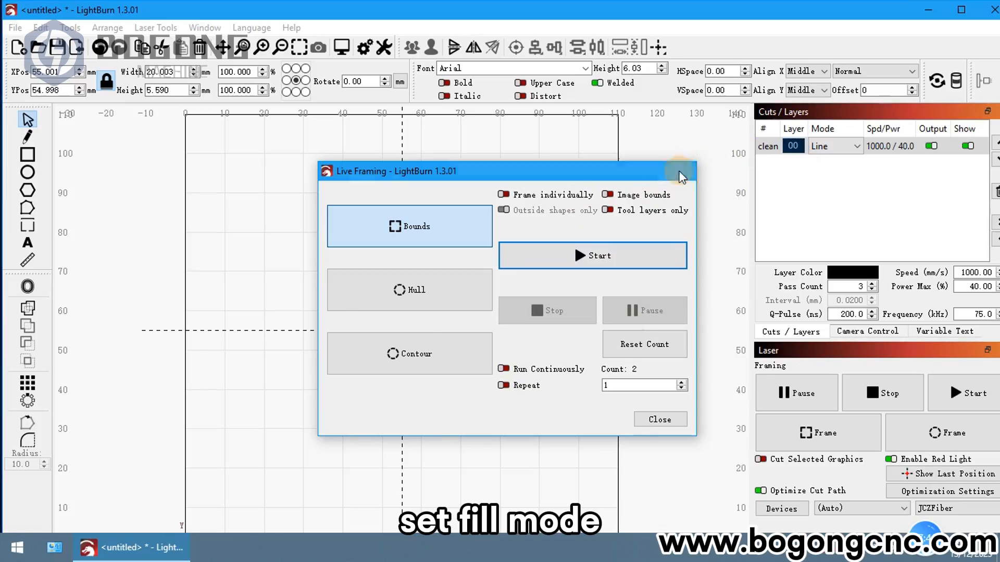
pyautogui.click(679, 172)
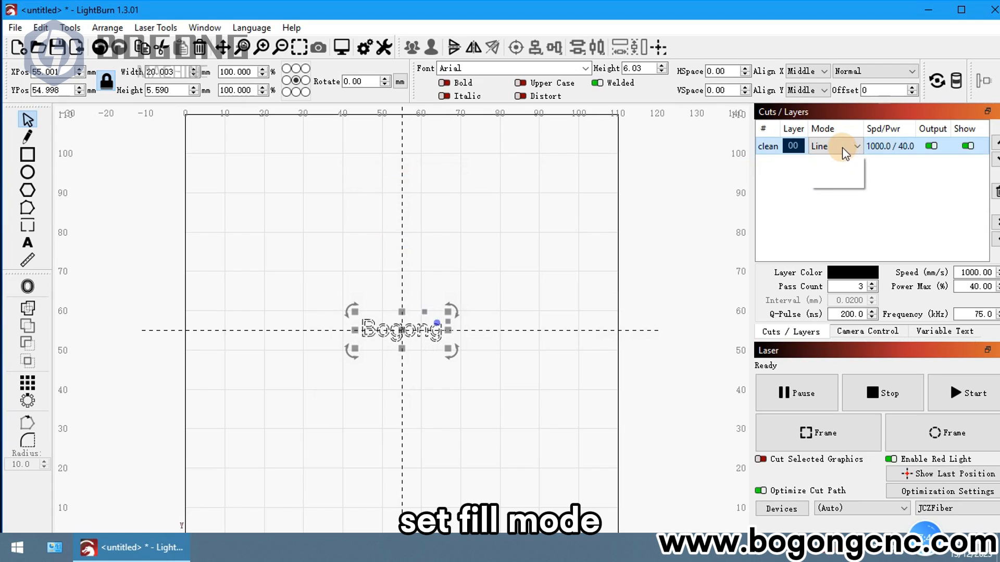
# Set the layer to Fill with 50% maximum power and 42 kHz frequency, and mark the framed text.
pyautogui.click(842, 147)
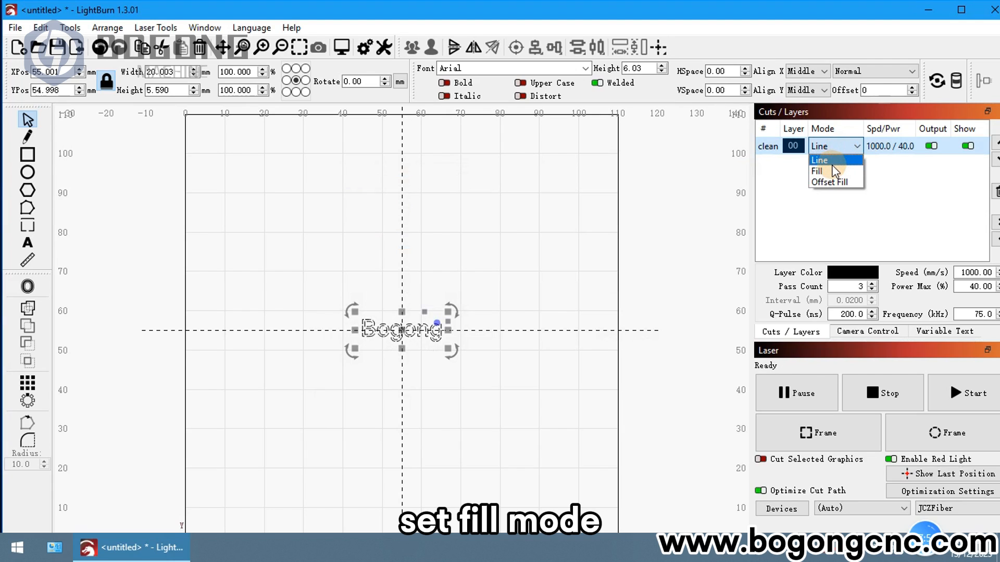
pyautogui.click(832, 172)
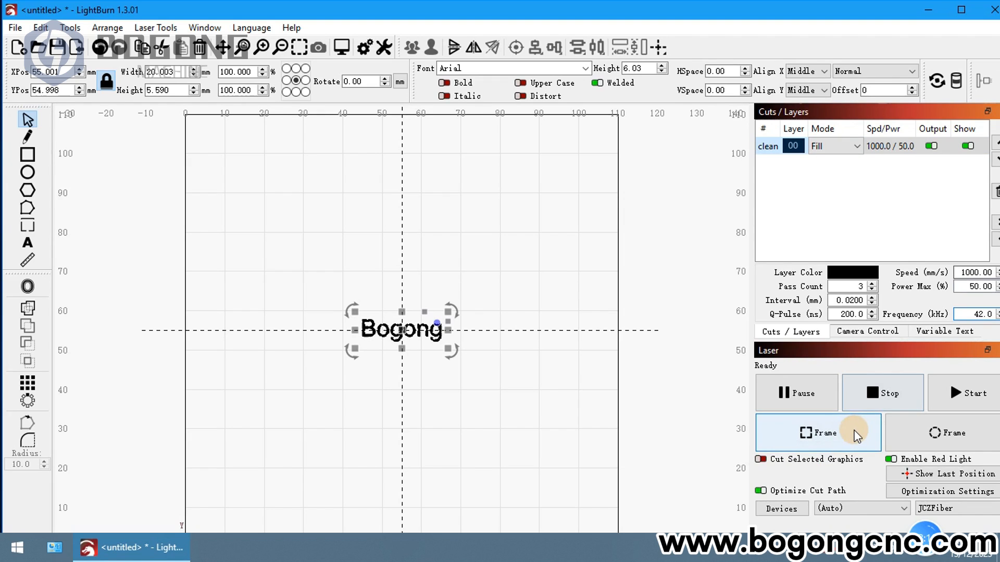
pyautogui.click(856, 435)
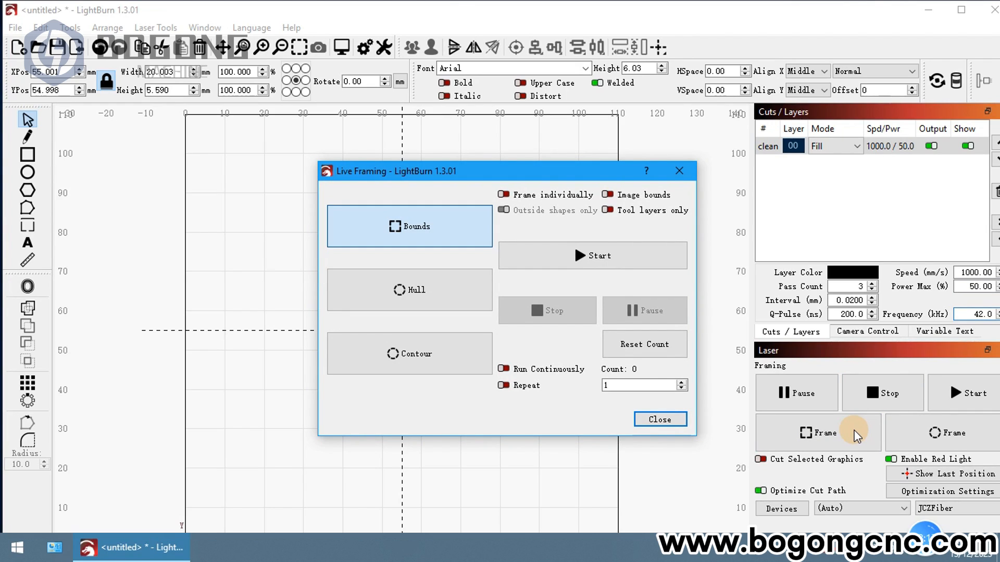
pyautogui.click(630, 249)
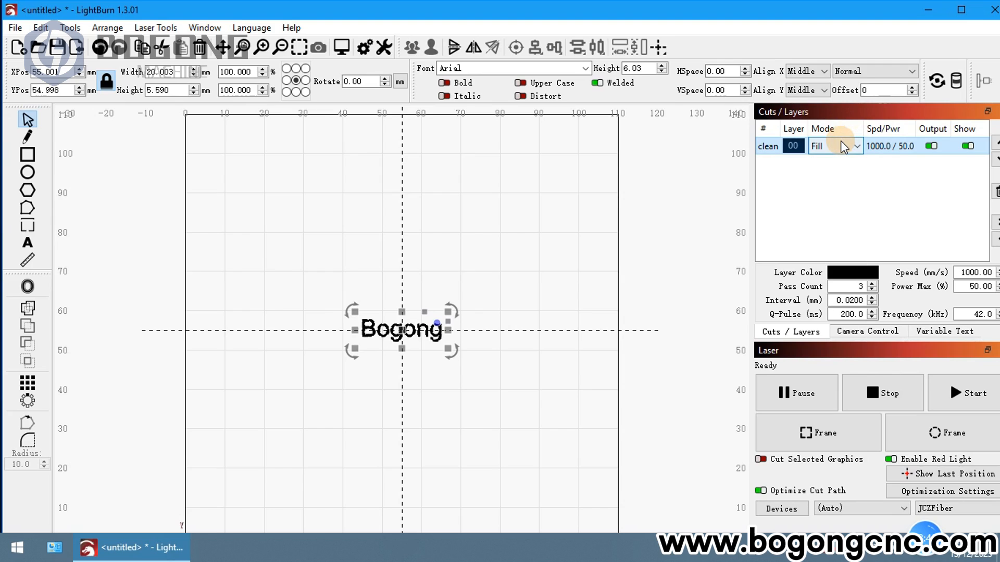
# Look through the fill modes in the layer's cut settings and set the Fill line interval to 0.03 mm.
pyautogui.doubleClick(788, 150)
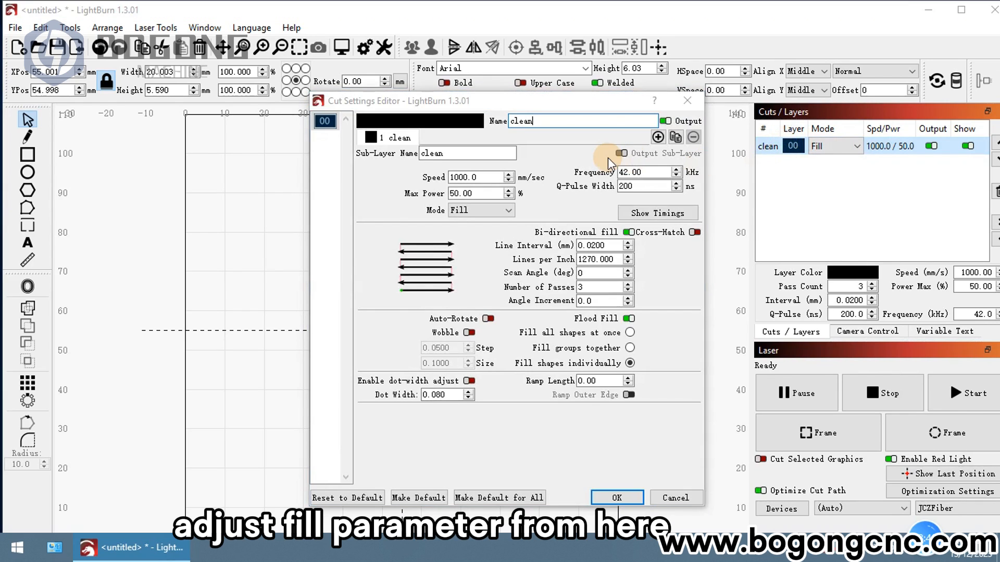
pyautogui.click(418, 273)
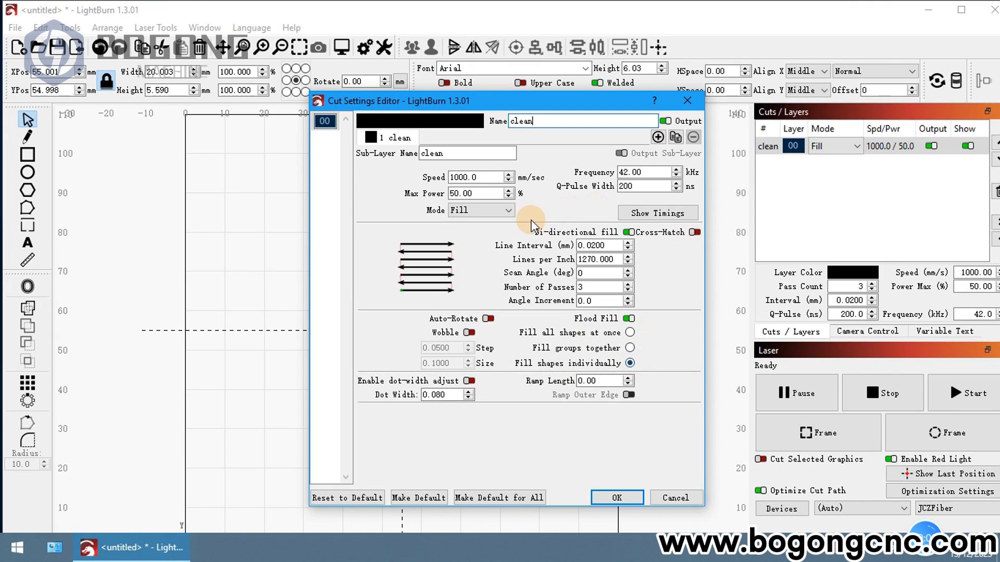
pyautogui.click(501, 211)
pyautogui.click(501, 219)
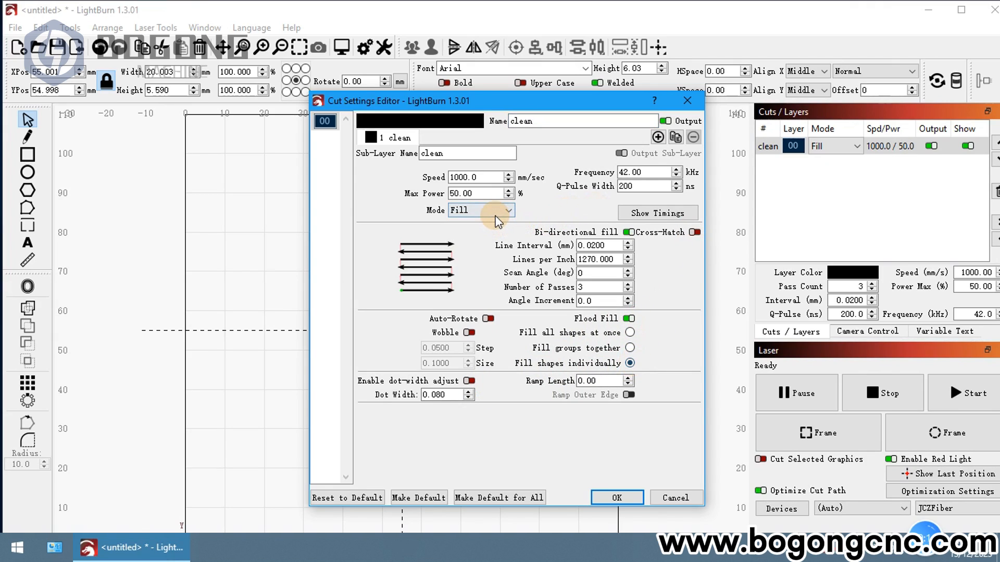
pyautogui.click(498, 214)
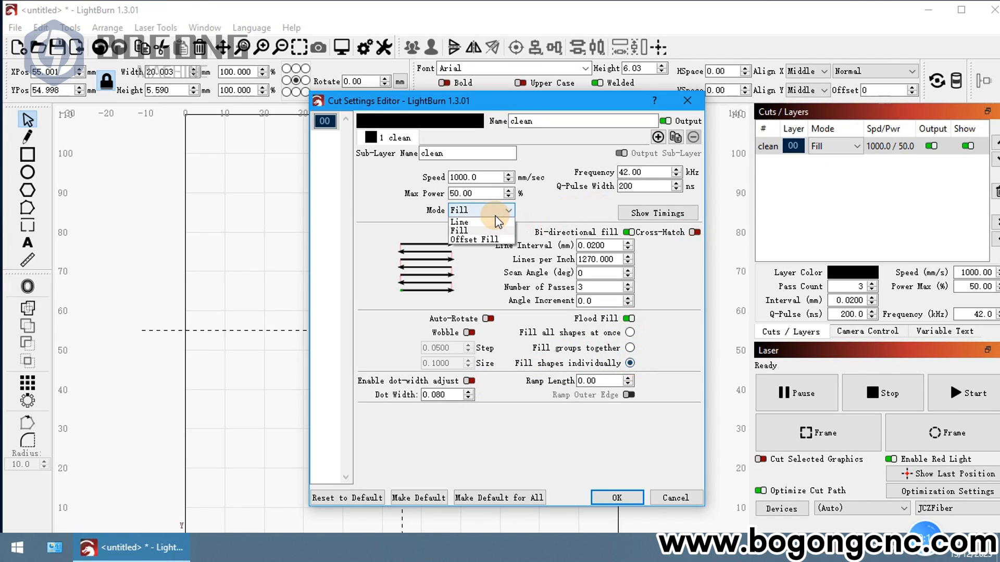
pyautogui.click(480, 240)
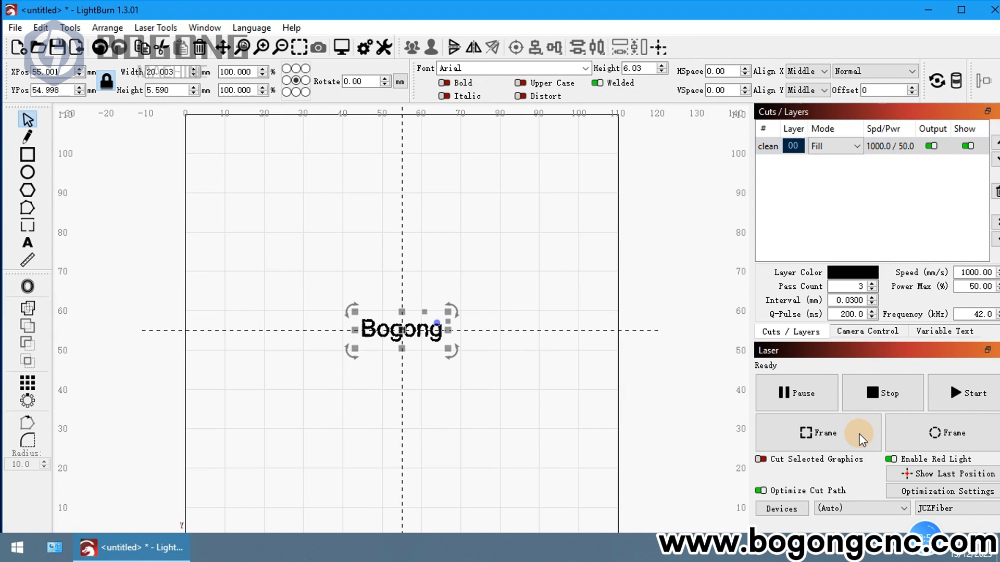
# Frame the bounds of the filled text and run the marking job with the 0.03 mm interval.
pyautogui.click(858, 436)
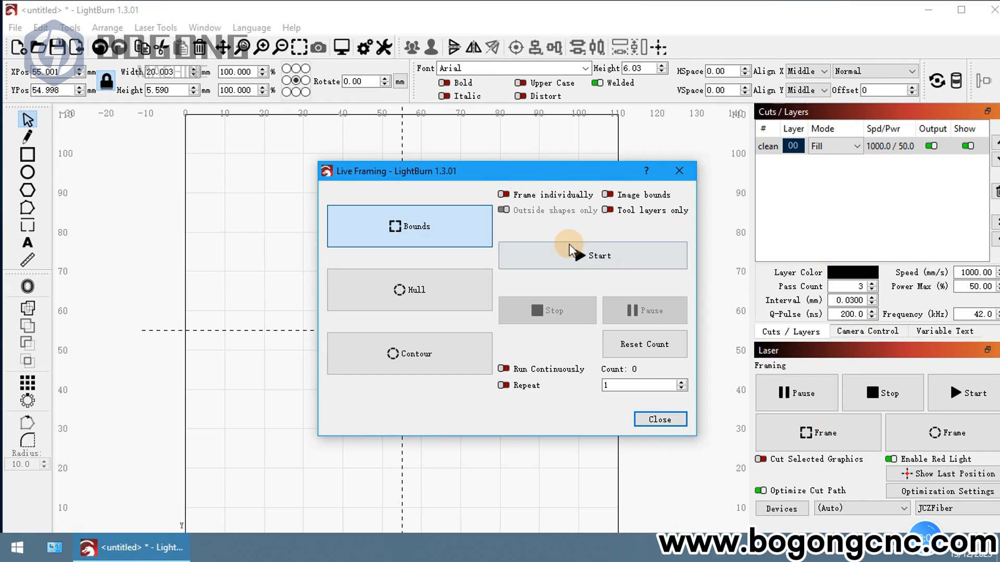
pyautogui.click(566, 255)
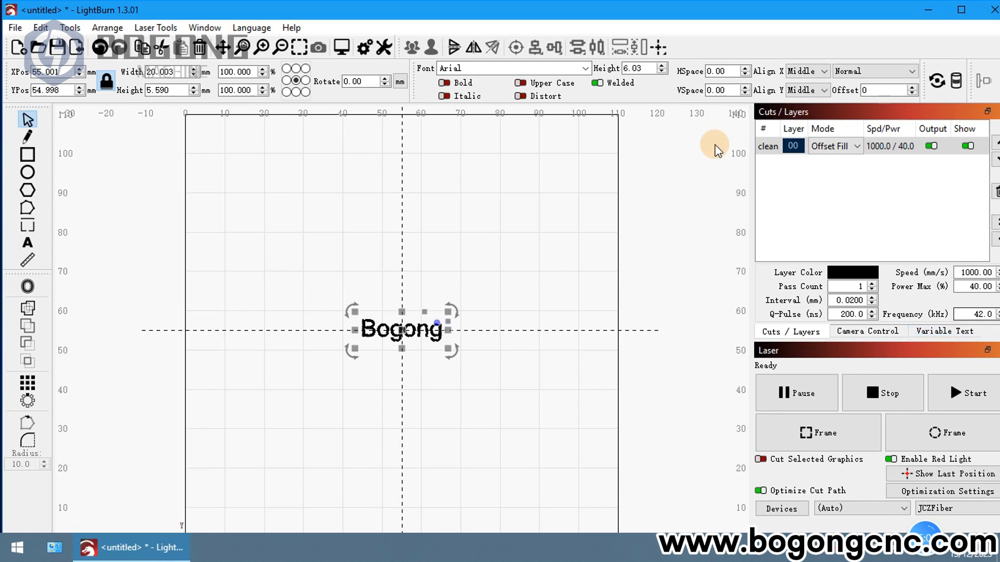
# Examine the device settings for the galvo, laser source, IO ports and delays, and close them without changes.
pyautogui.click(387, 48)
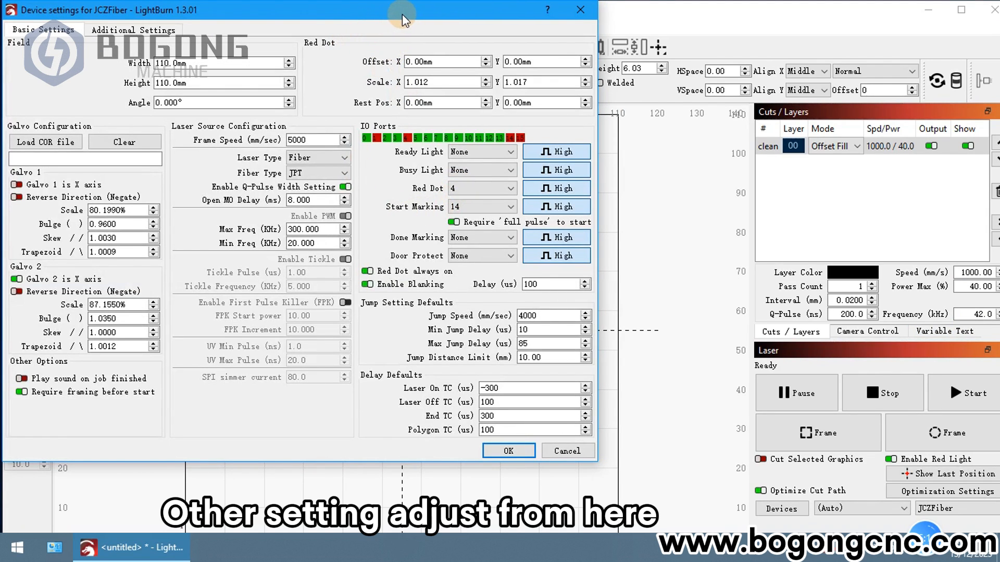
pyautogui.moveTo(404, 20); pyautogui.dragTo(531, 34)
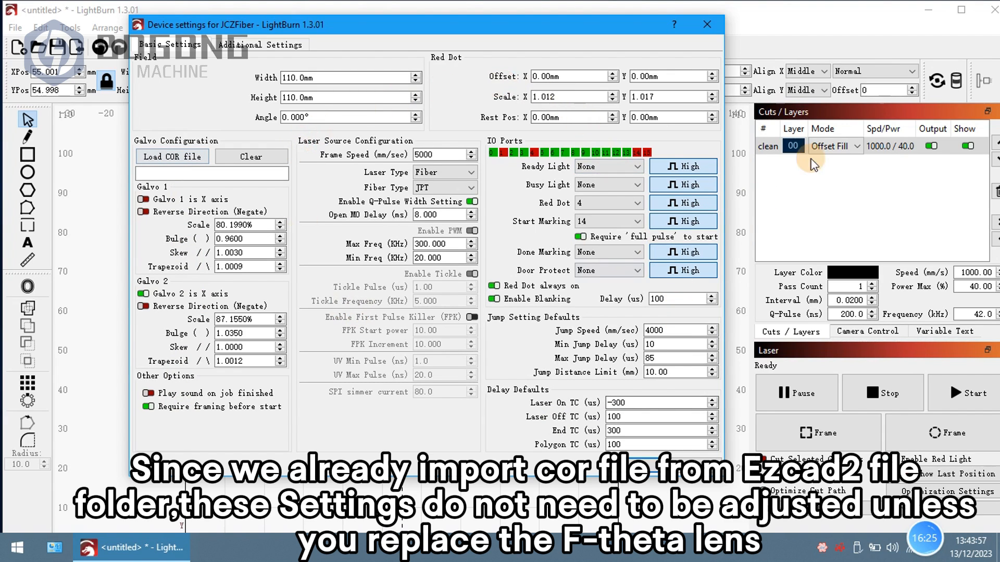
pyautogui.click(707, 25)
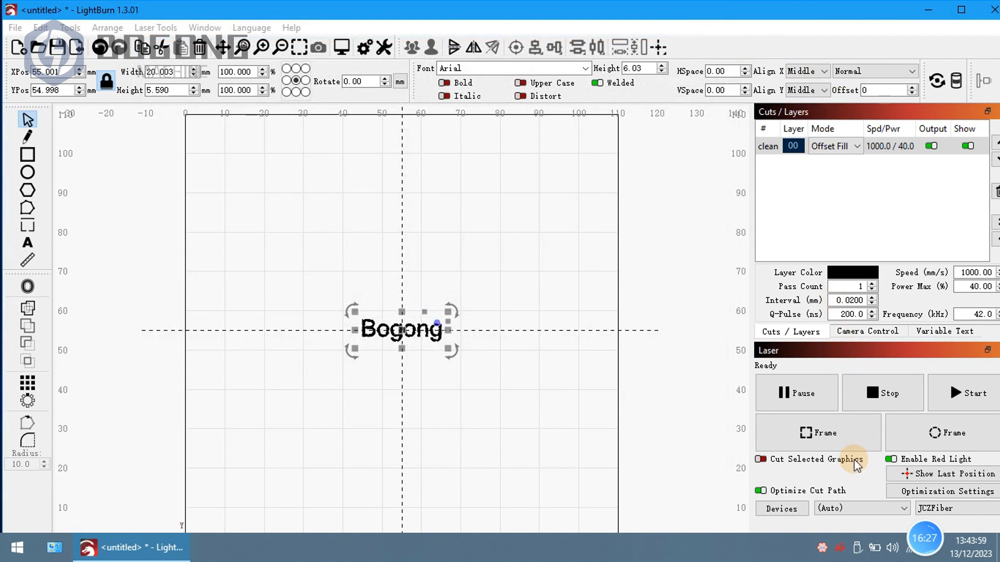